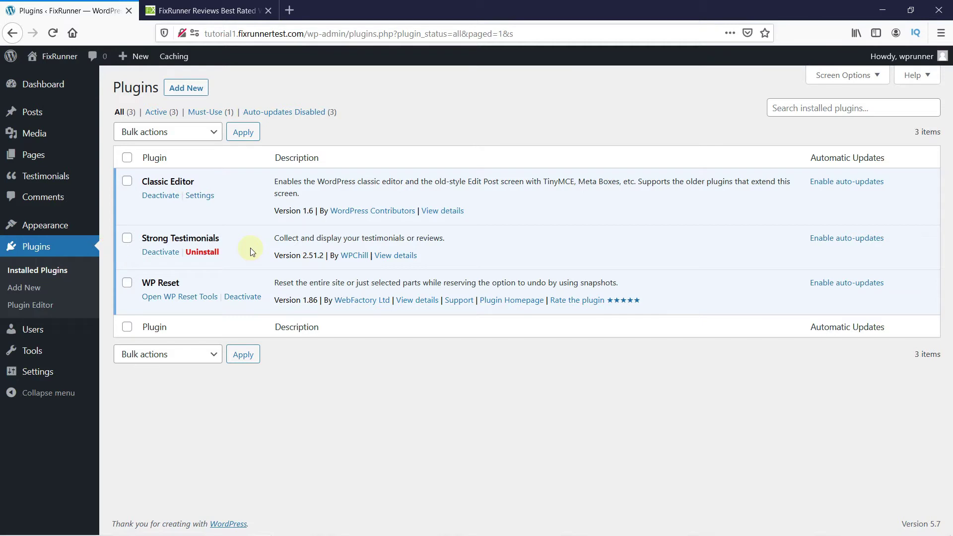
Step: Add a new testimonial titled with the first FixRunner reviewer's name
mouse_move(88, 183)
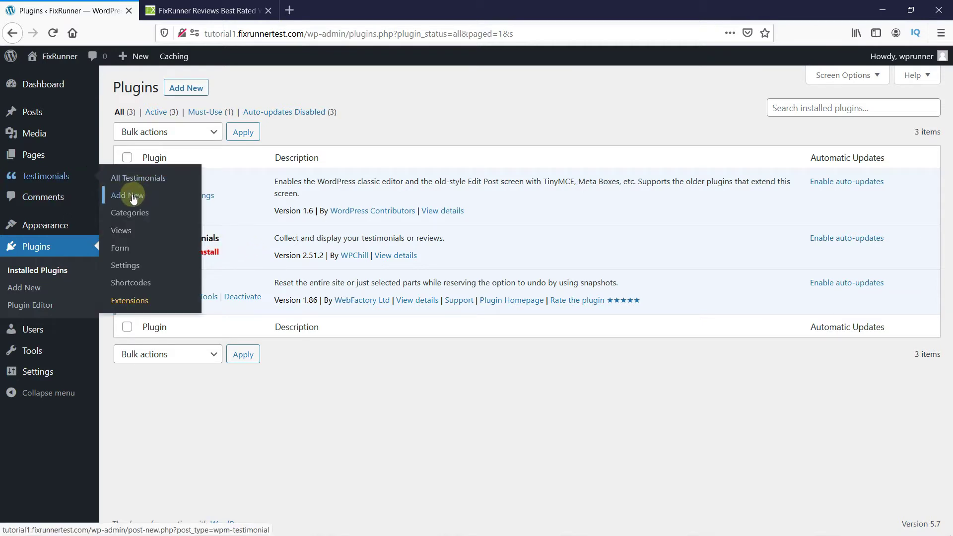
click(132, 198)
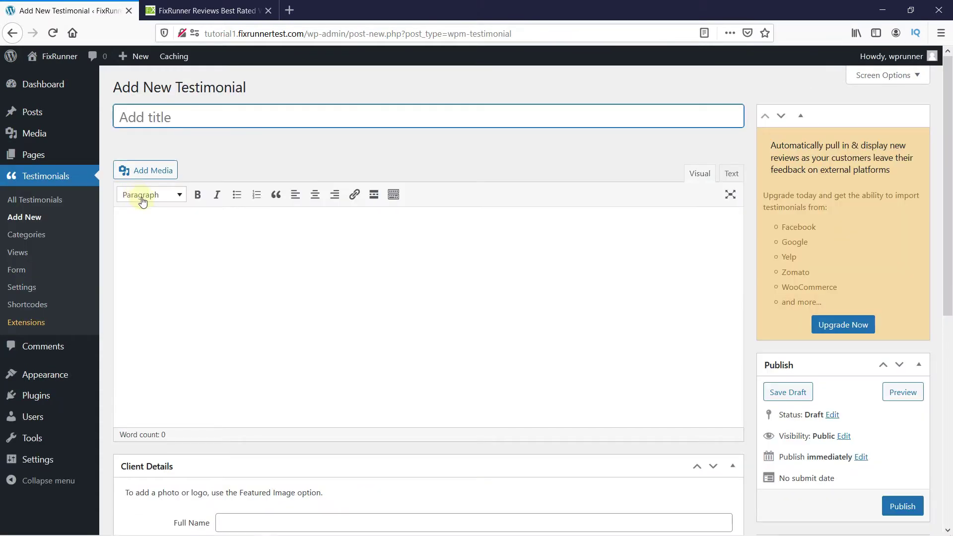
click(233, 10)
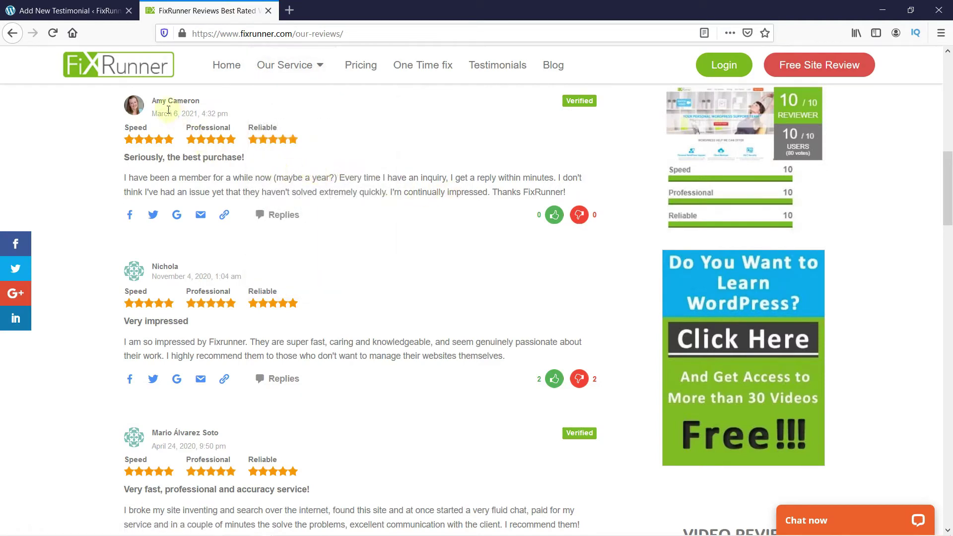
drag(154, 100, 198, 102)
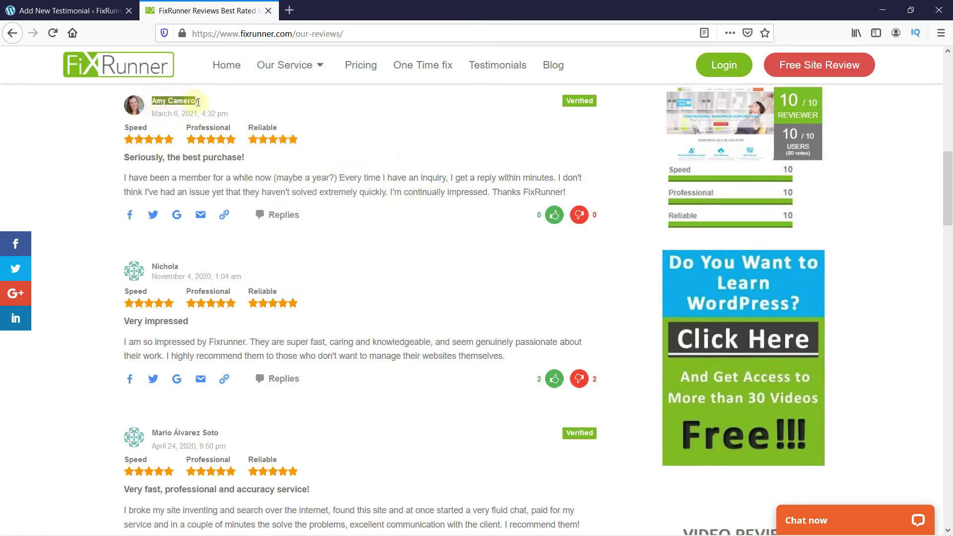
click(311, 115)
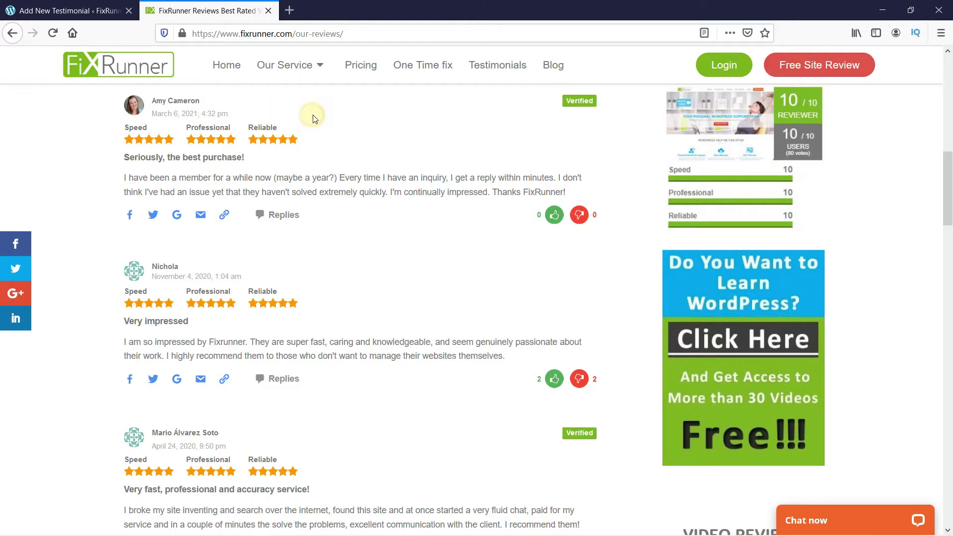
click(75, 10)
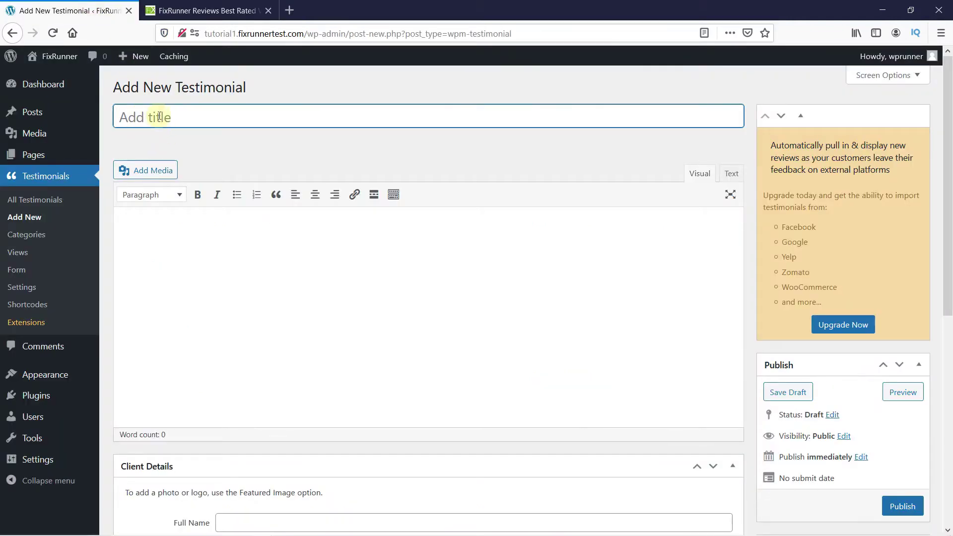
Step: Paste her FixRunner review as the testimonial text and accept the comma after 'Thanks'
click(183, 237)
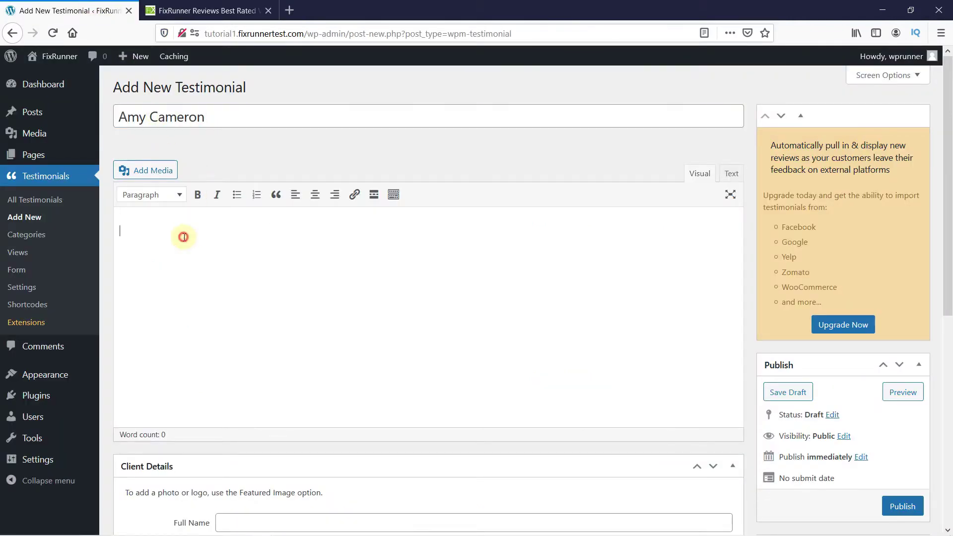
click(204, 10)
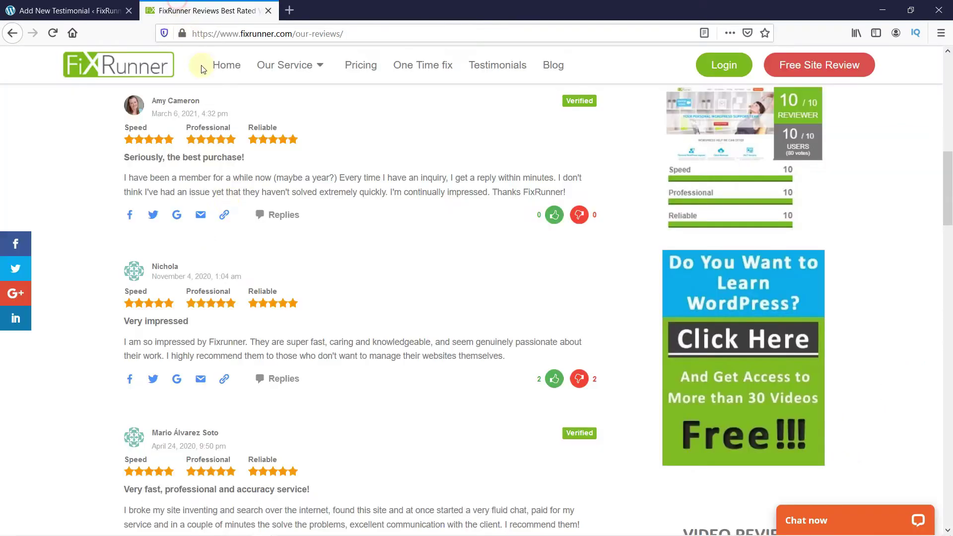
triple_click(141, 178)
key(ctrl+c)
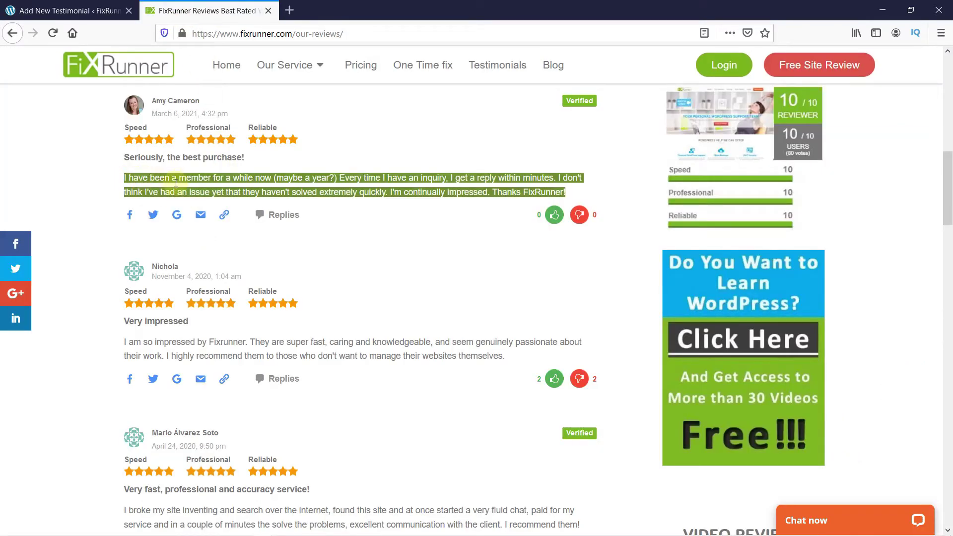
click(94, 181)
key(ctrl+shift+Tab)
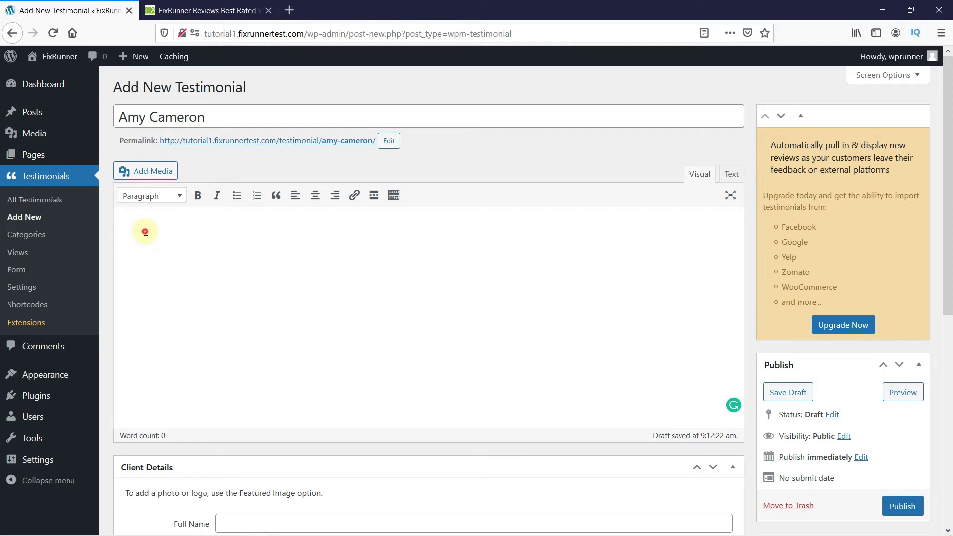
key(ctrl+v)
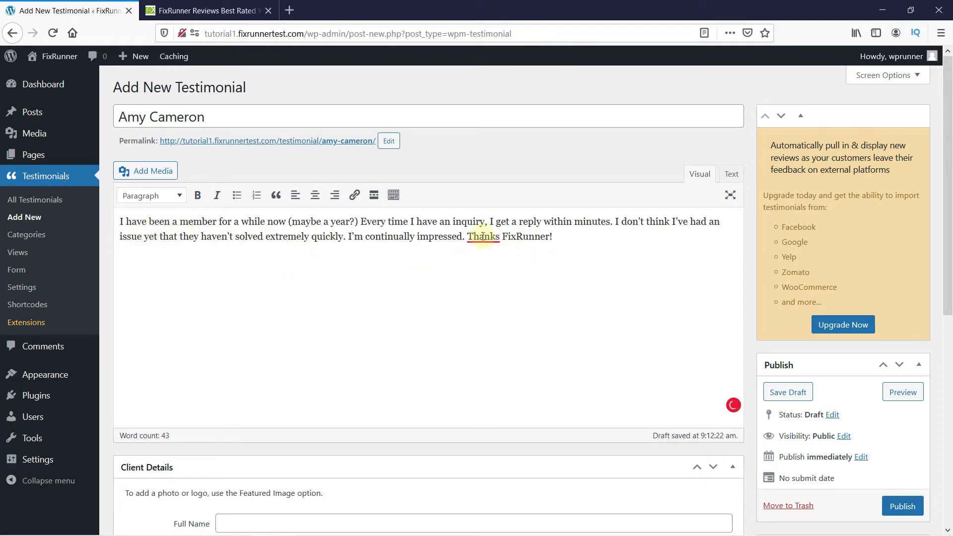
mouse_move(484, 237)
click(497, 270)
Step: Give the testimonial a five-star rating in Client Details
scroll(585, 254, down, 5)
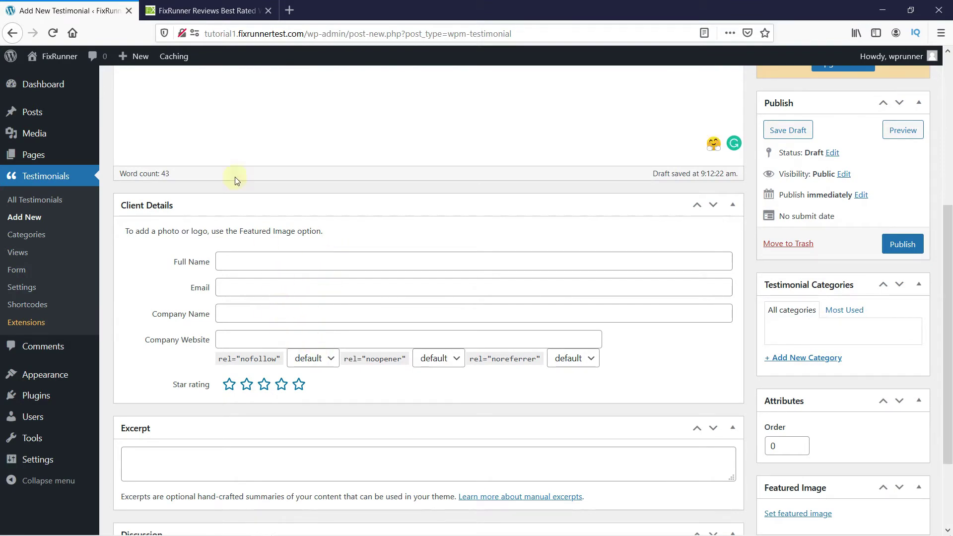
click(201, 10)
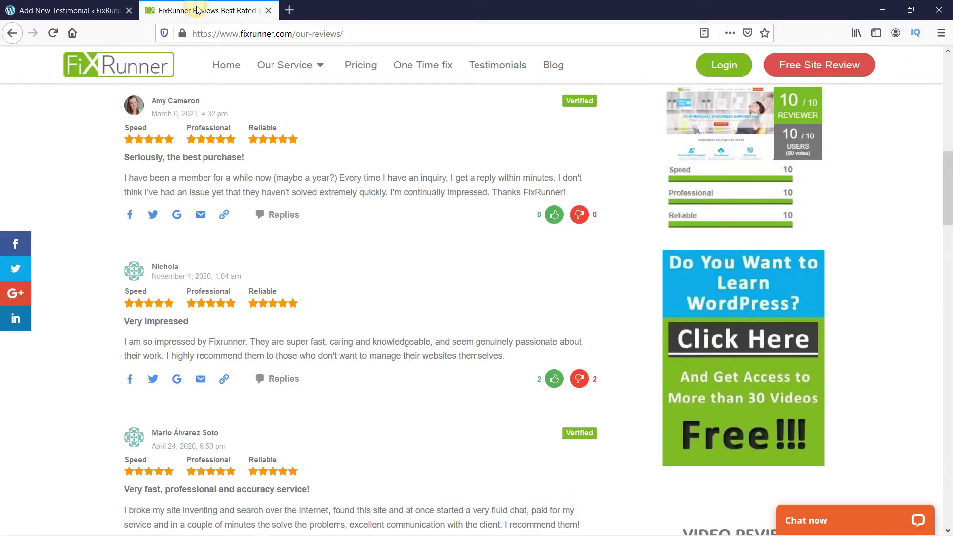
click(79, 10)
click(299, 384)
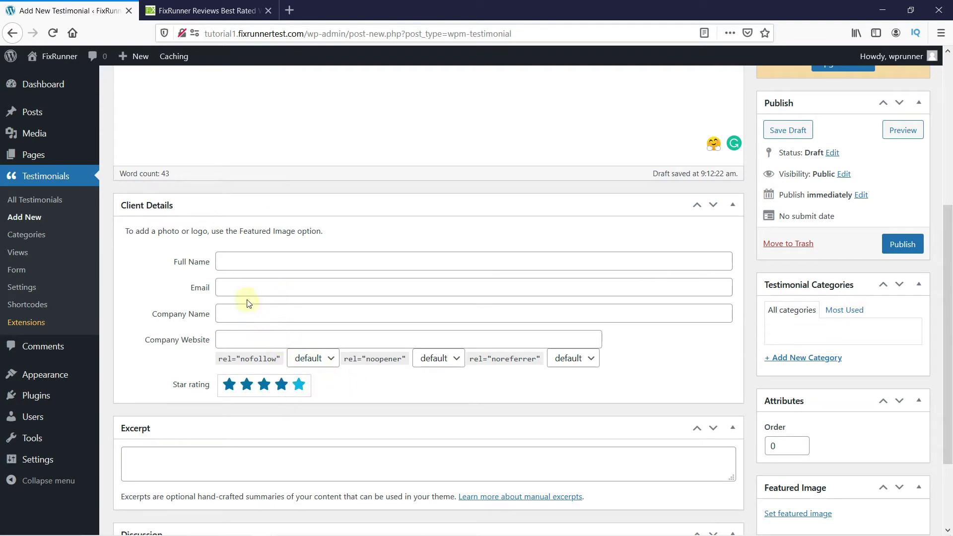
Step: Paste the reviewer's name into the client's Full Name field
click(244, 259)
scroll(243, 259, up, 5)
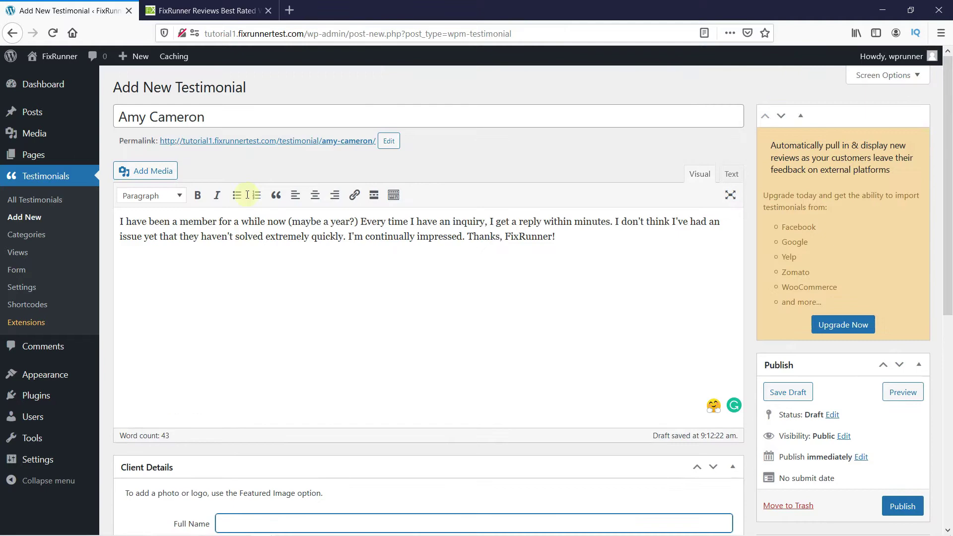
drag(221, 116, 117, 116)
key(ctrl+c)
click(273, 294)
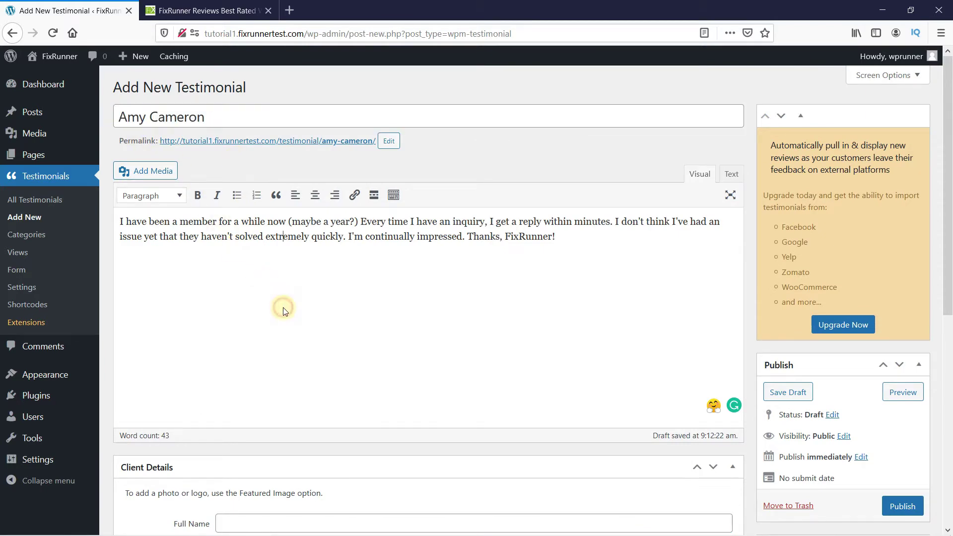
scroll(279, 294, down, 6)
scroll(272, 266, up, 1)
click(263, 261)
key(ctrl+v)
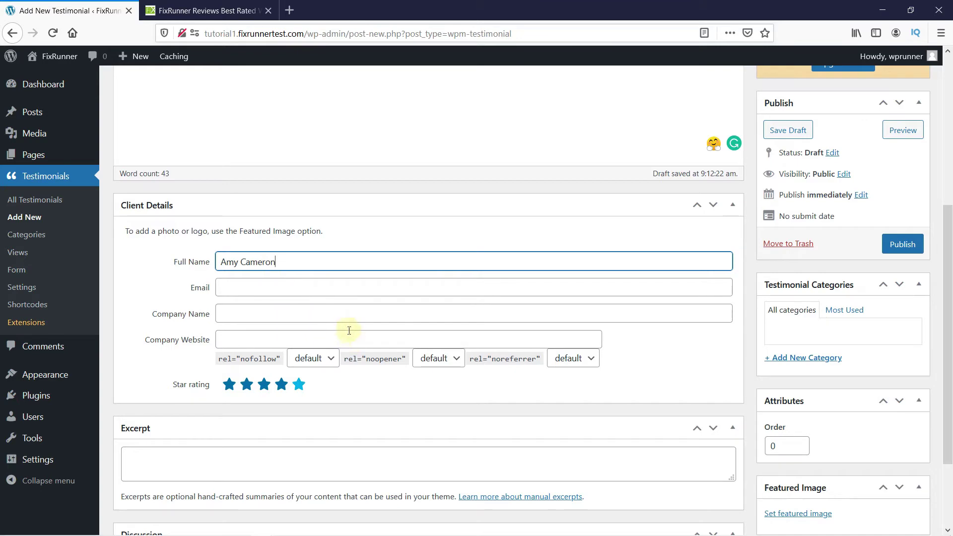
scroll(343, 320, up, 3)
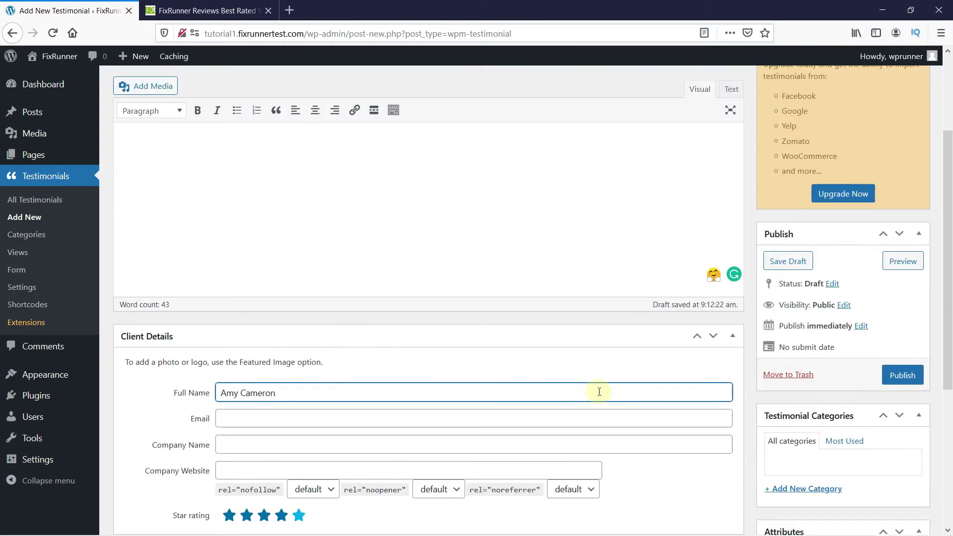
scroll(881, 389, down, 4)
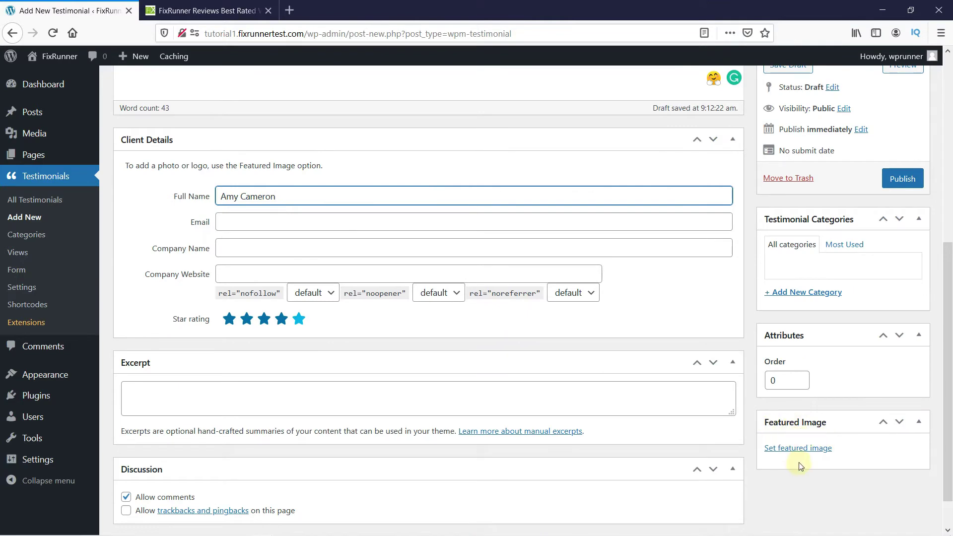
scroll(822, 453, up, 6)
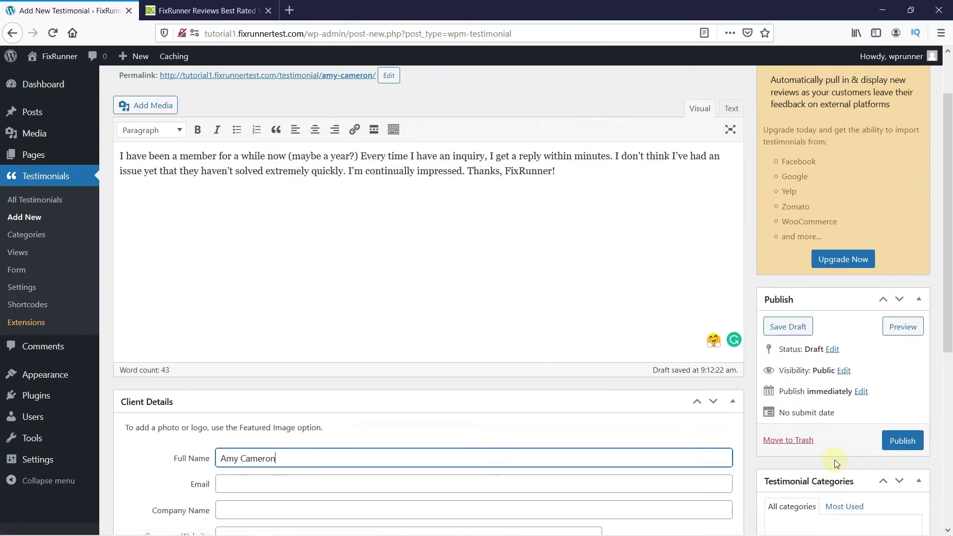
Step: Publish the testimonial and go to the All Testimonials list
click(888, 443)
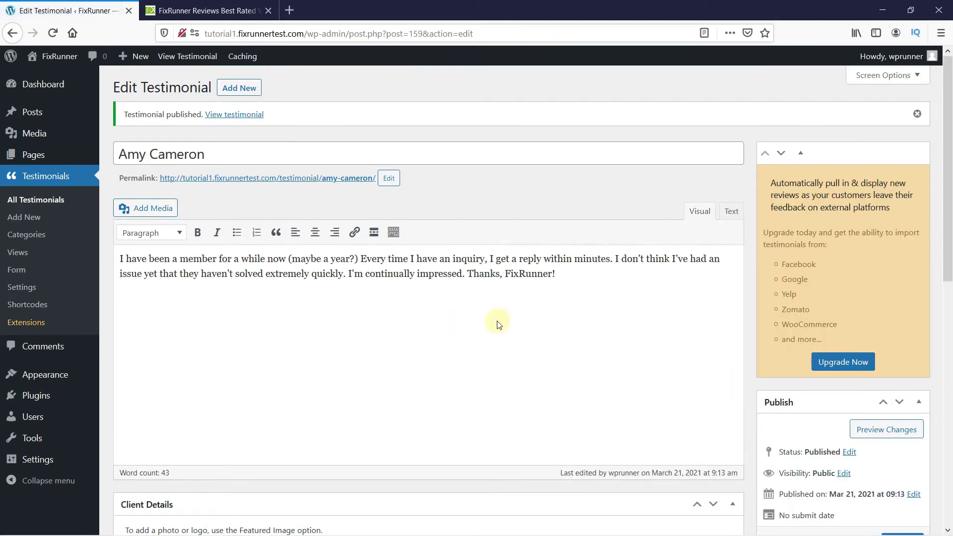
click(56, 200)
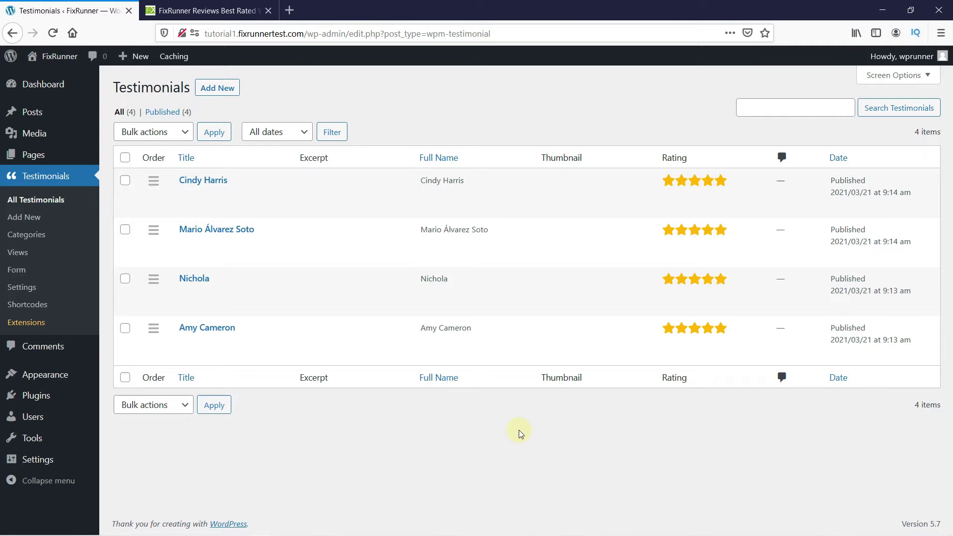
Step: Create a new testimonial view and replace its default name with Testimonials
click(33, 254)
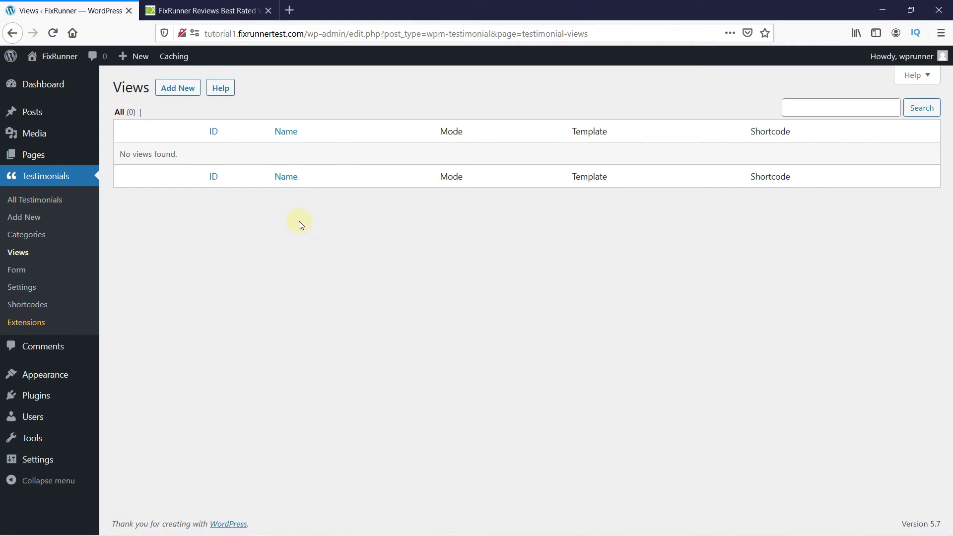
click(178, 88)
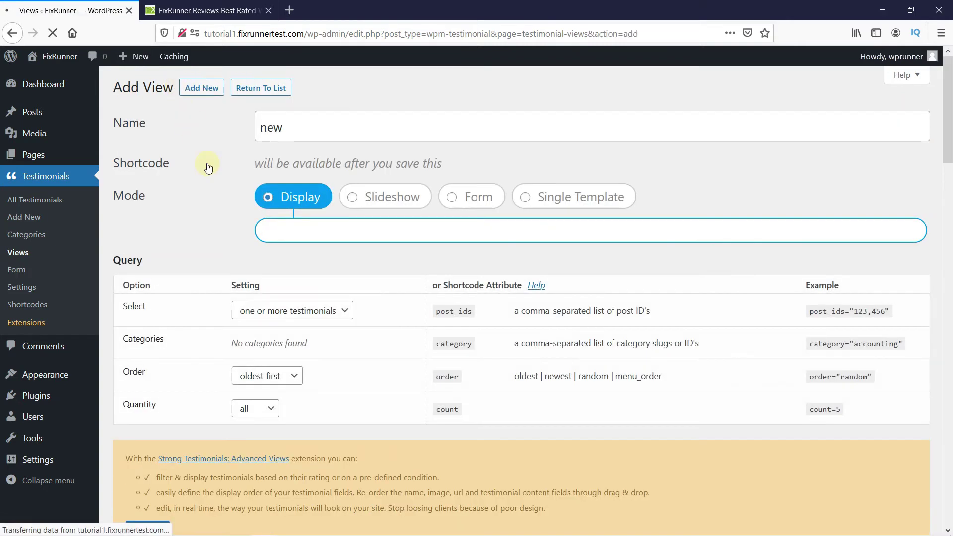
drag(306, 131, 248, 125)
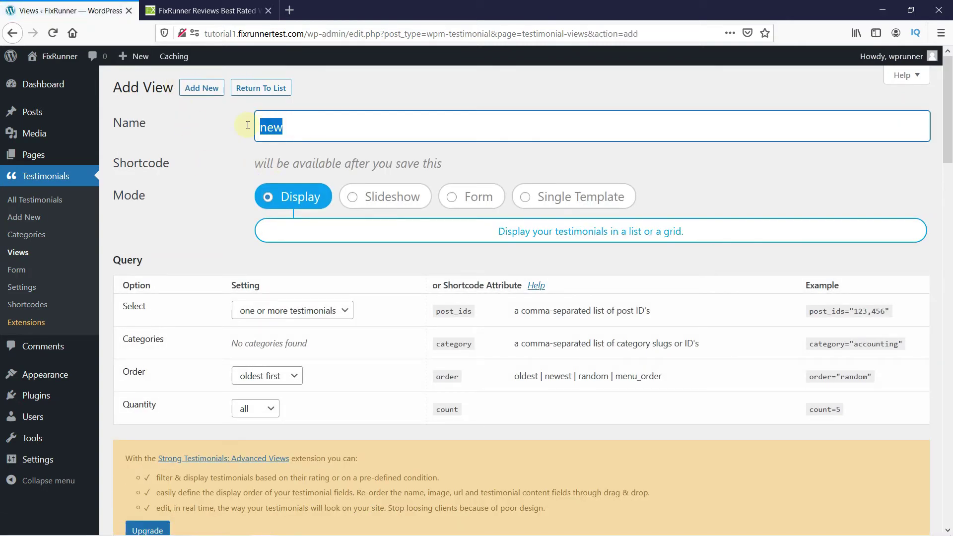
text(Testimonials)
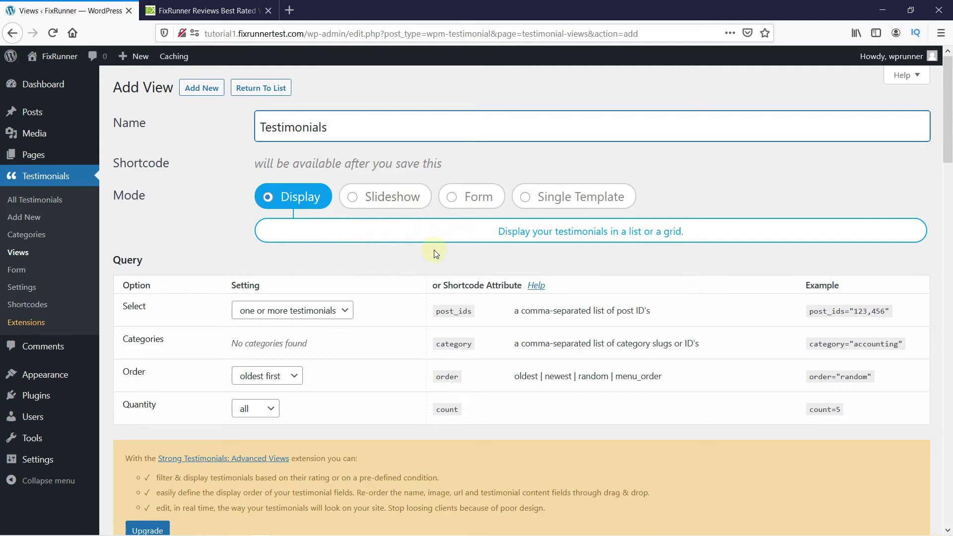
Step: In Query, keep 'one or more testimonials', set Order to random and Quantity to all
scroll(436, 254, down, 2)
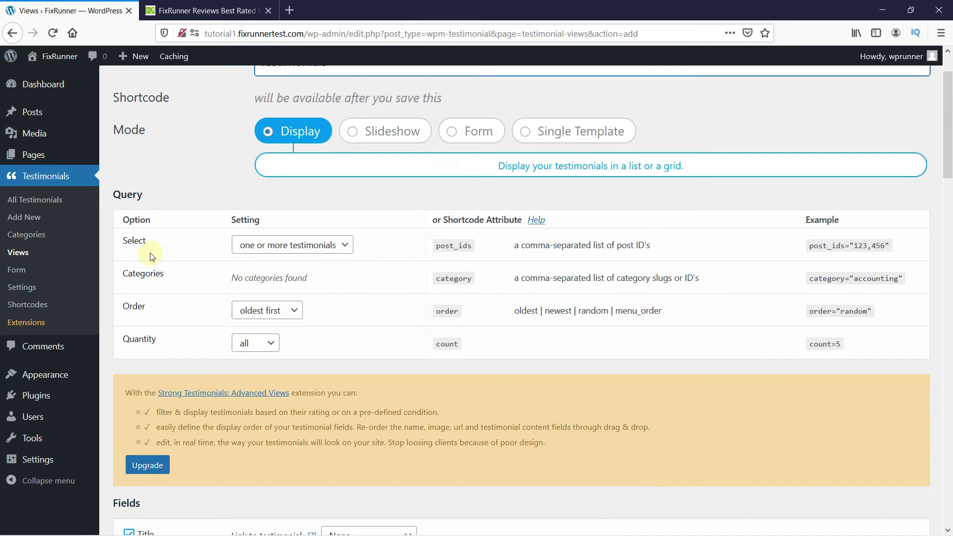
click(344, 250)
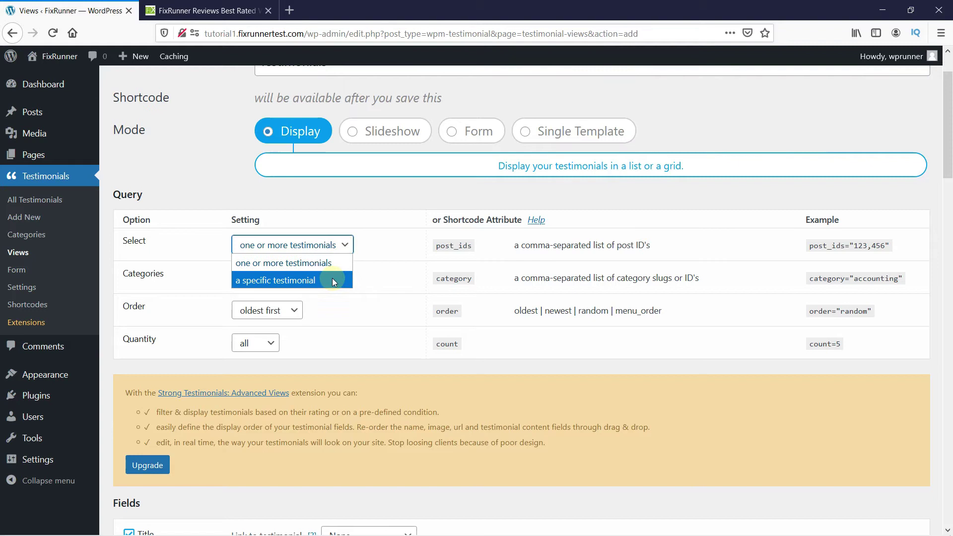
click(346, 248)
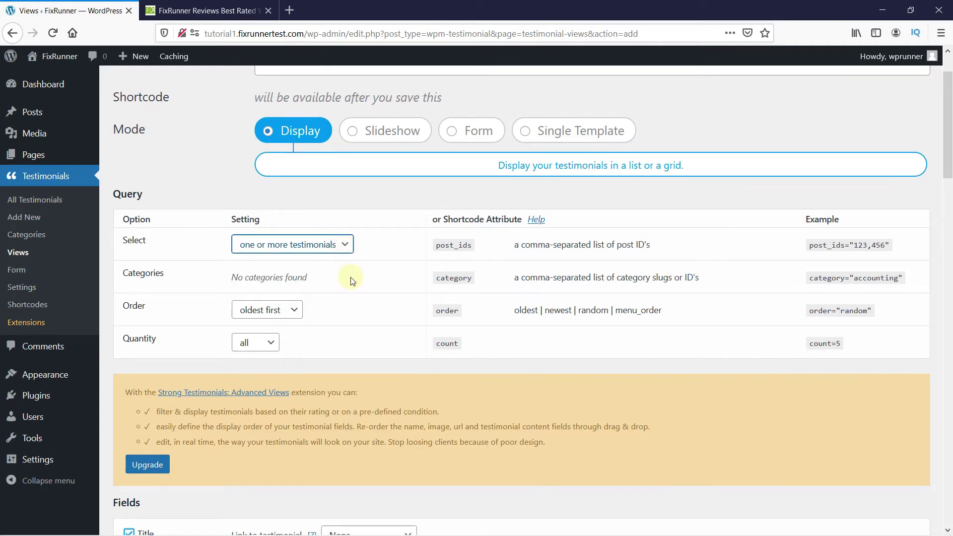
scroll(351, 277, down, 2)
click(293, 248)
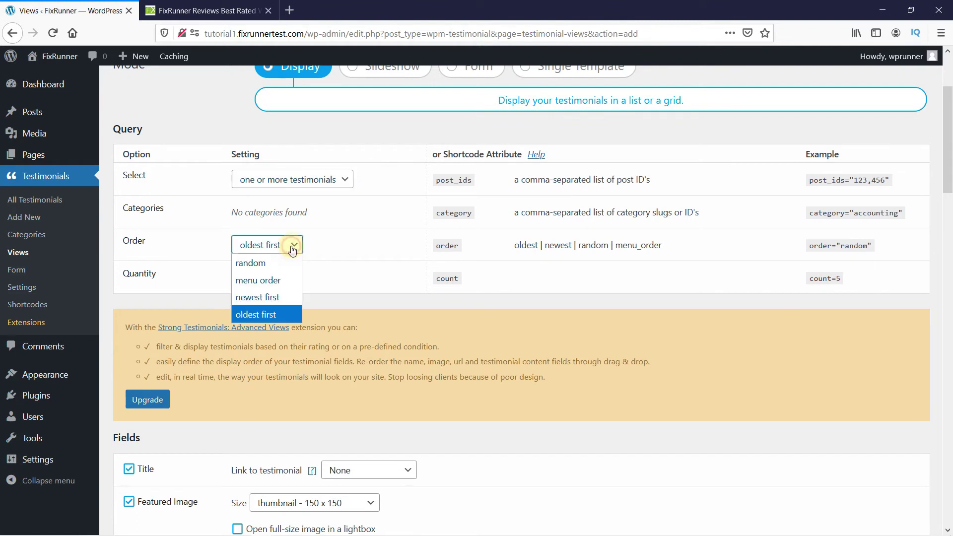
click(277, 266)
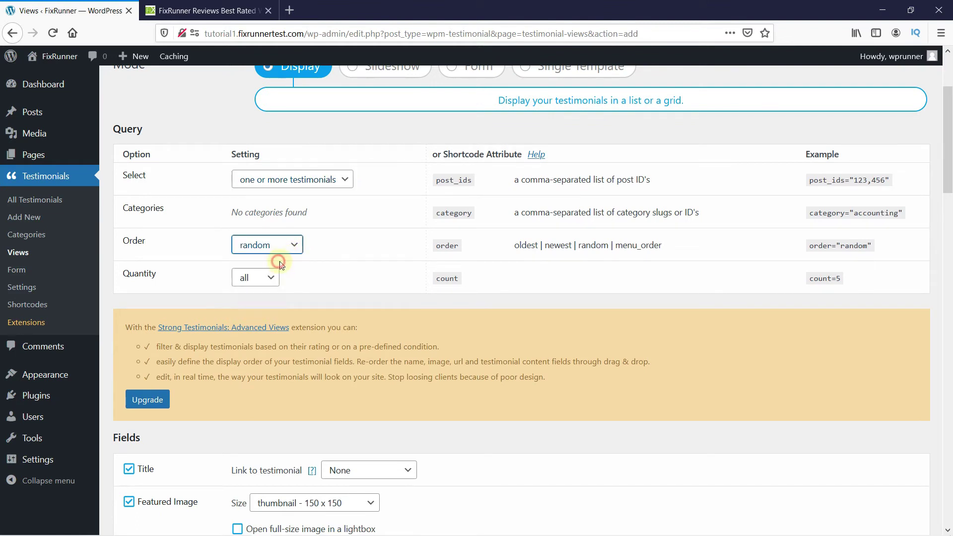
click(332, 281)
click(272, 279)
click(277, 288)
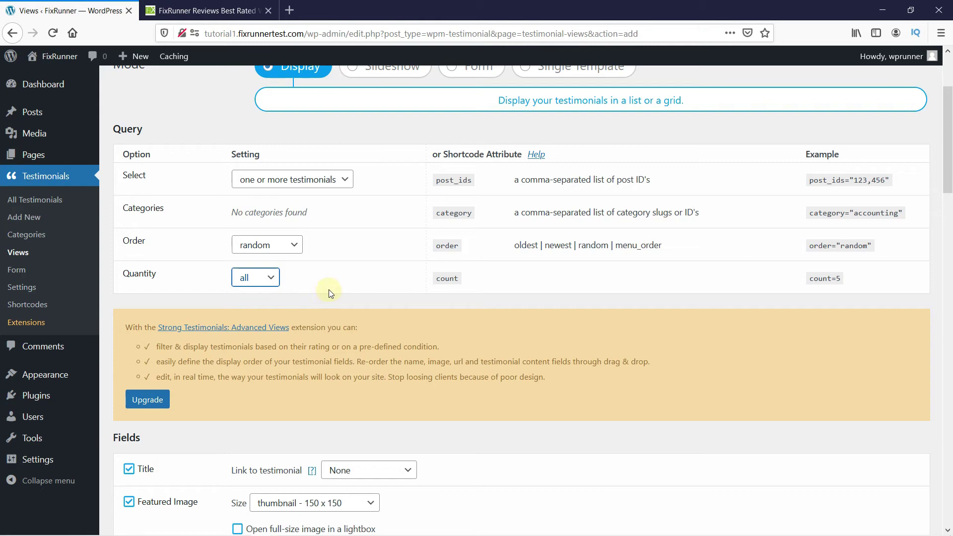
scroll(395, 277, down, 4)
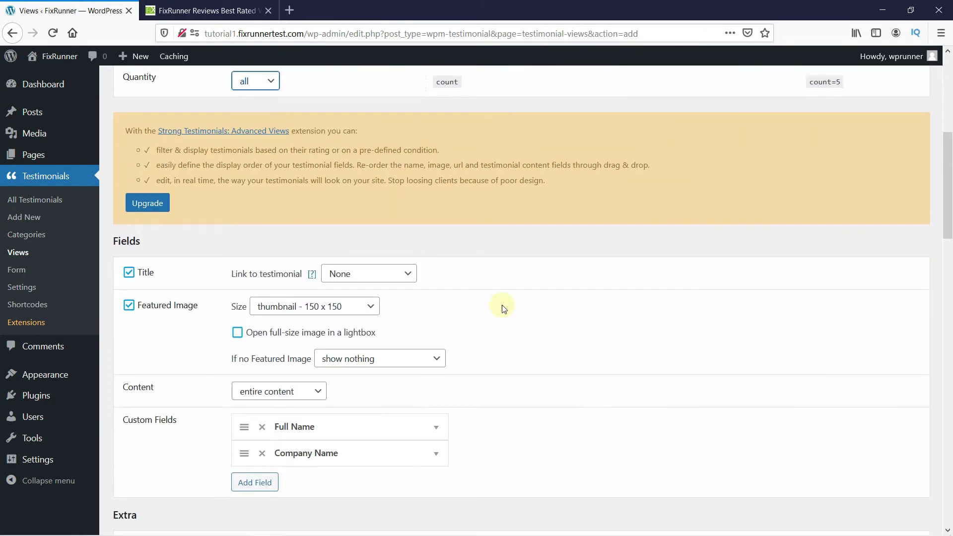
scroll(504, 309, down, 1)
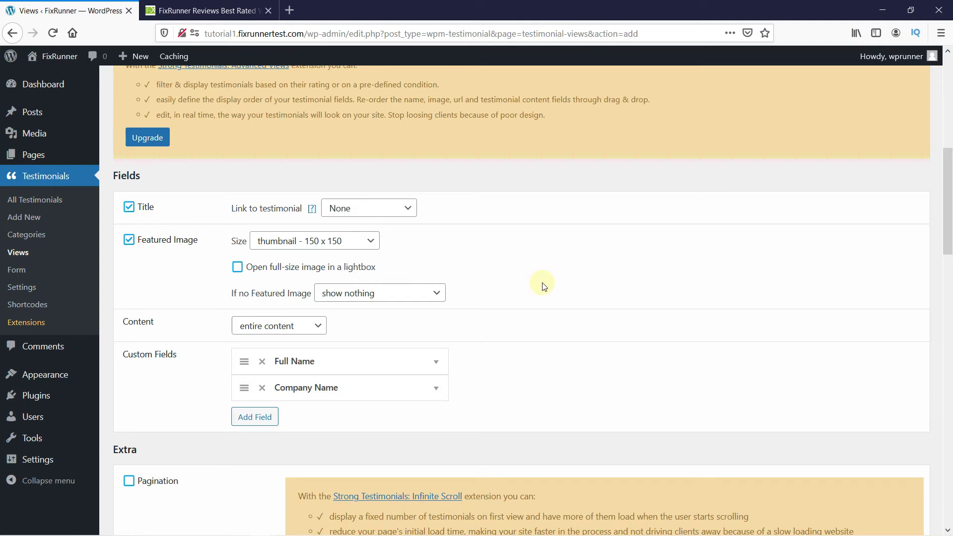
scroll(544, 286, down, 7)
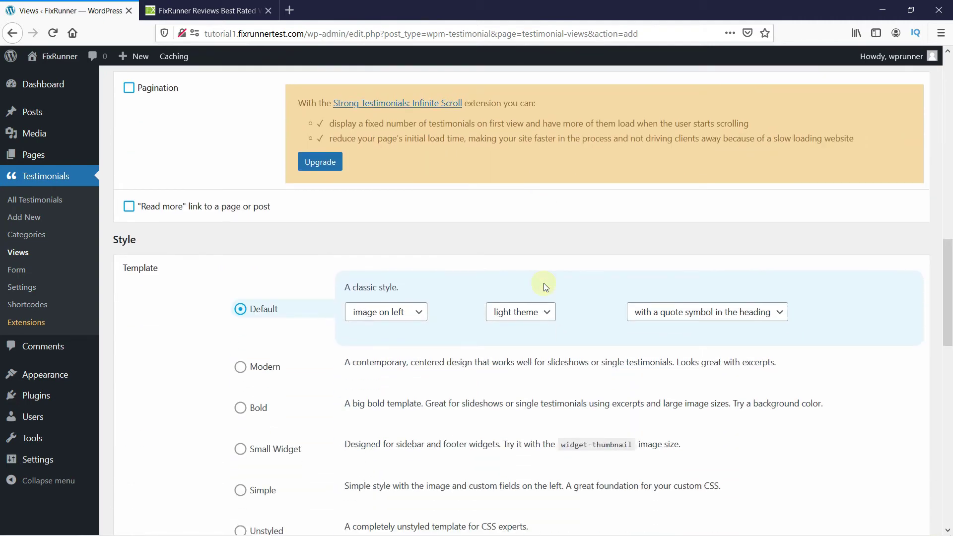
scroll(545, 287, down, 2)
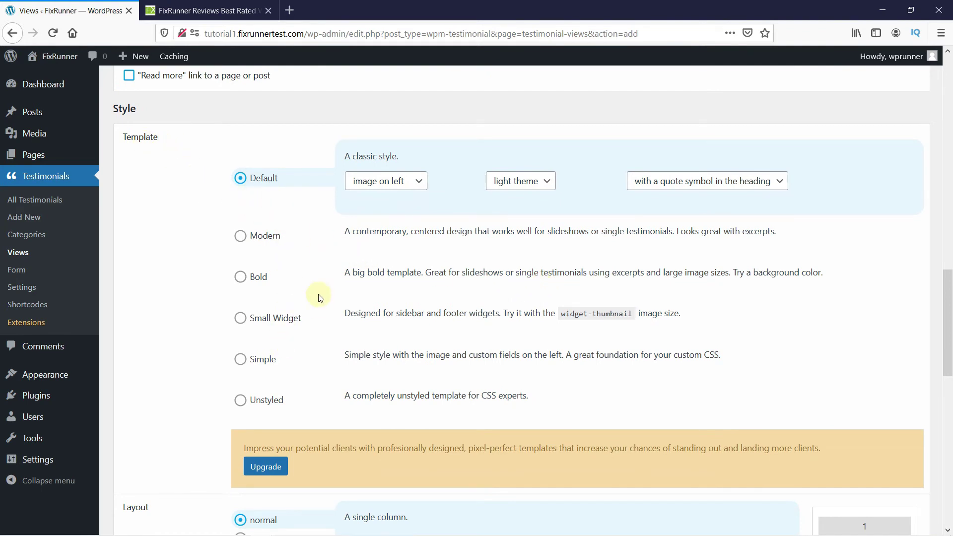
Step: Set the view's layout to two-column Masonry and save the Testimonials view
scroll(320, 297, down, 5)
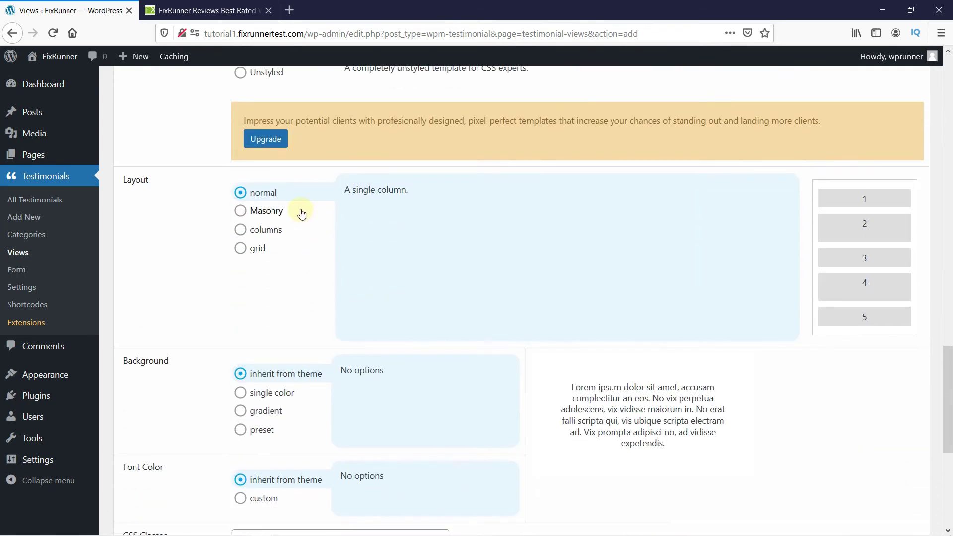
click(284, 211)
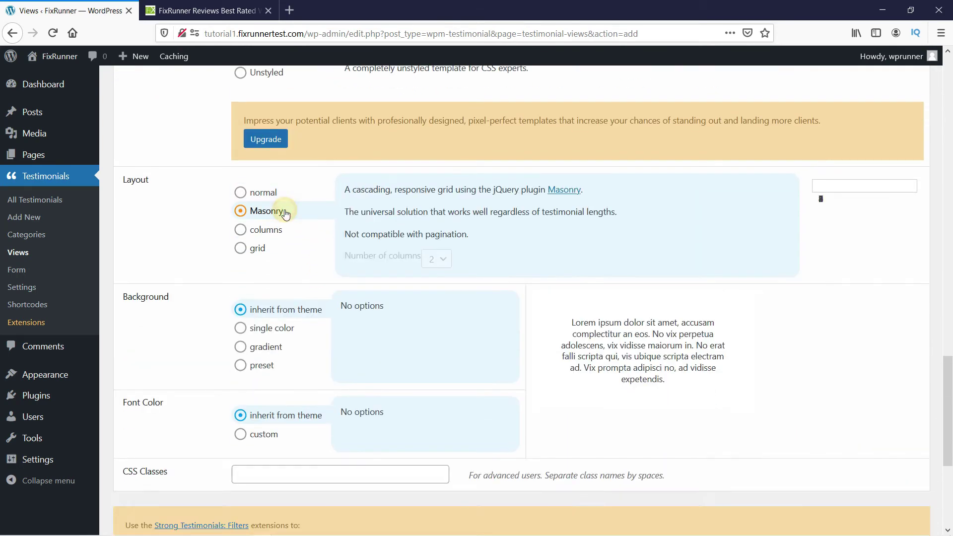
click(272, 249)
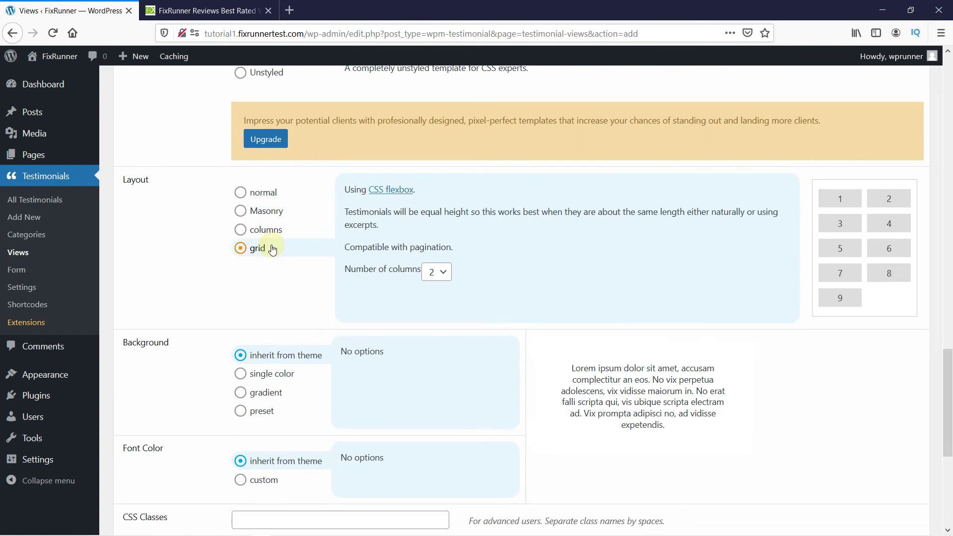
click(268, 213)
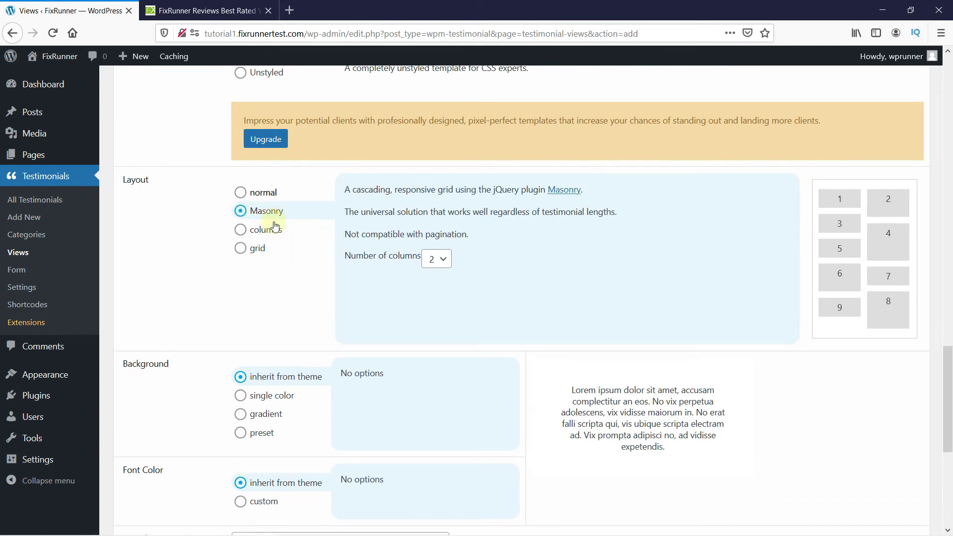
scroll(303, 267, down, 3)
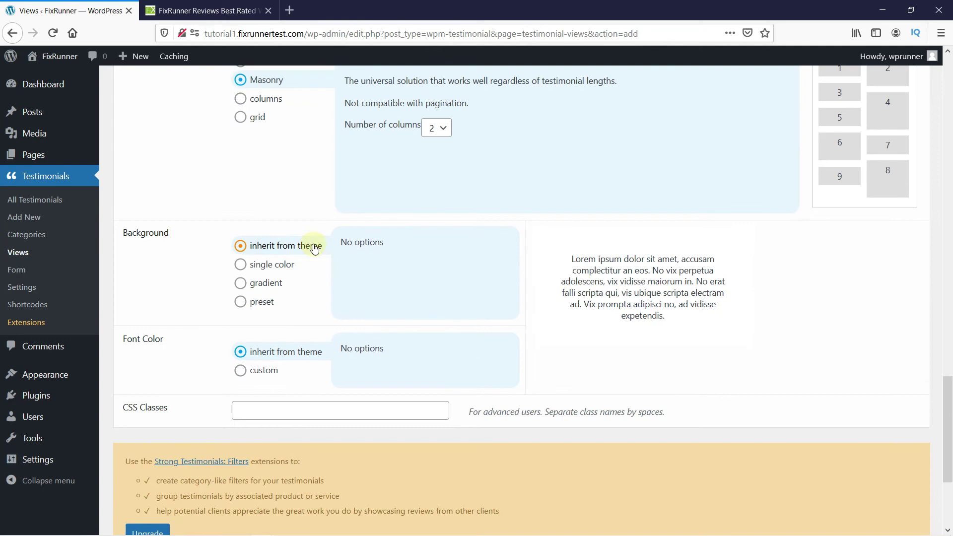
scroll(312, 293, down, 4)
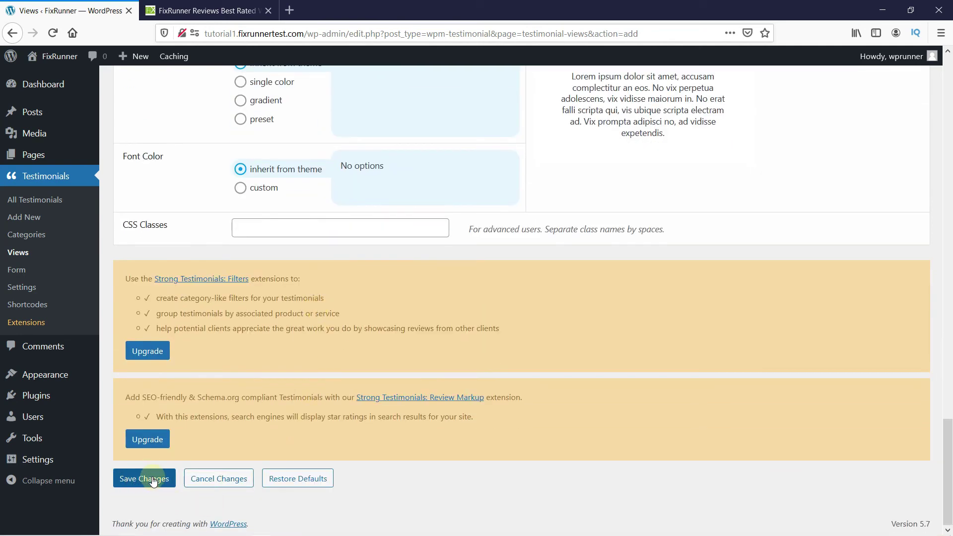
click(142, 480)
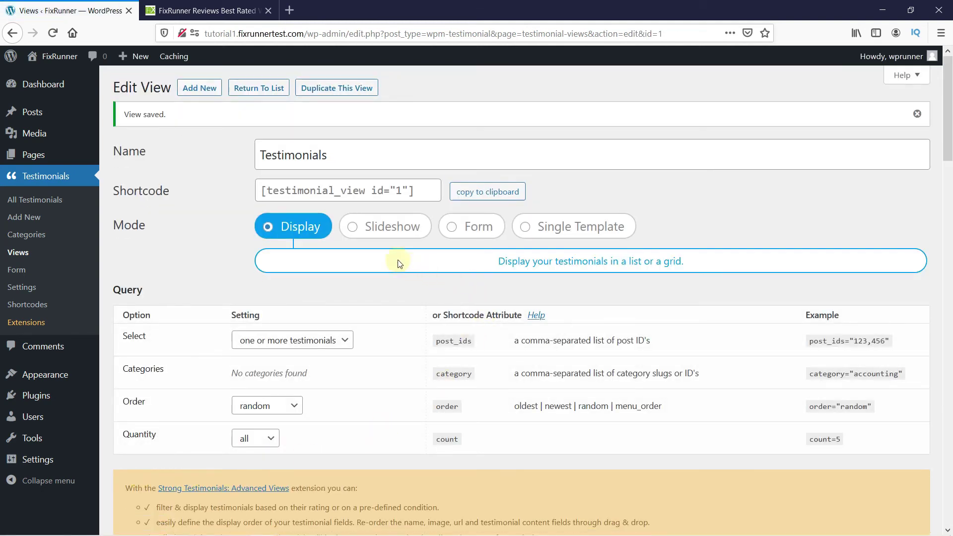
Step: Copy the [testimonial_view id="1"] shortcode to the clipboard and start a blank new page
click(345, 192)
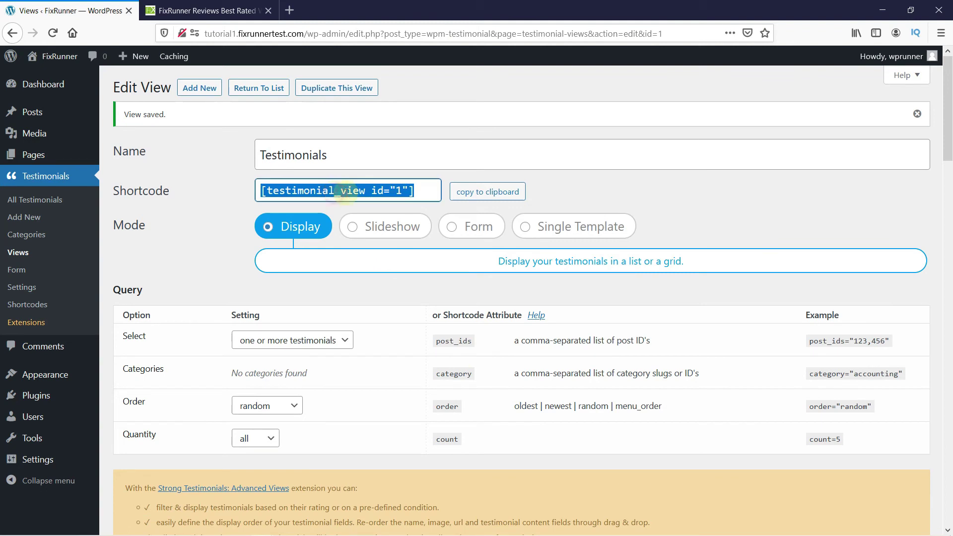
click(466, 196)
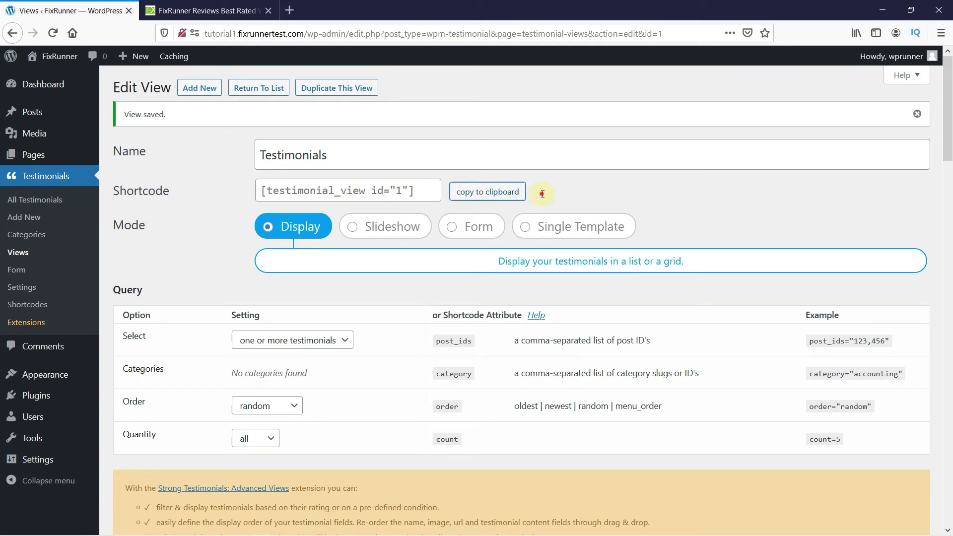
mouse_move(47, 156)
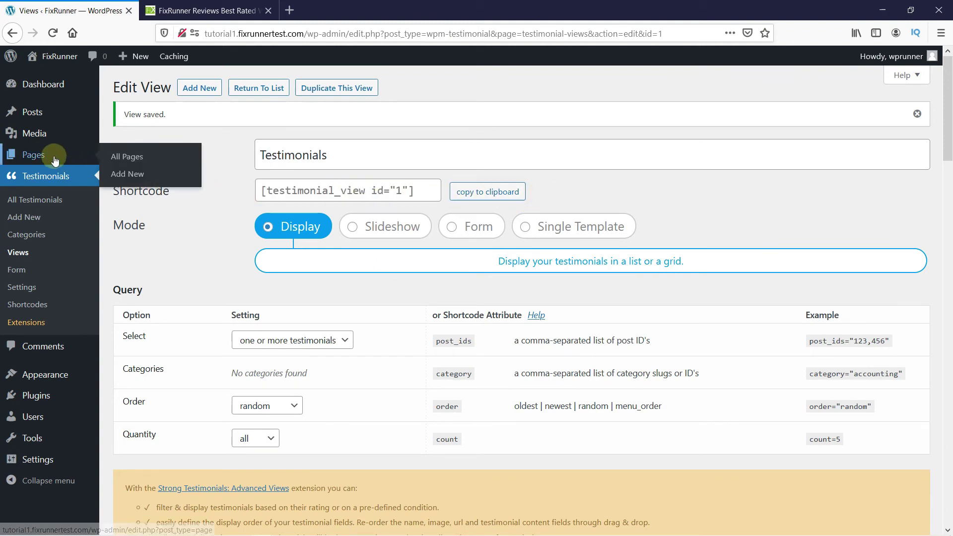
click(136, 172)
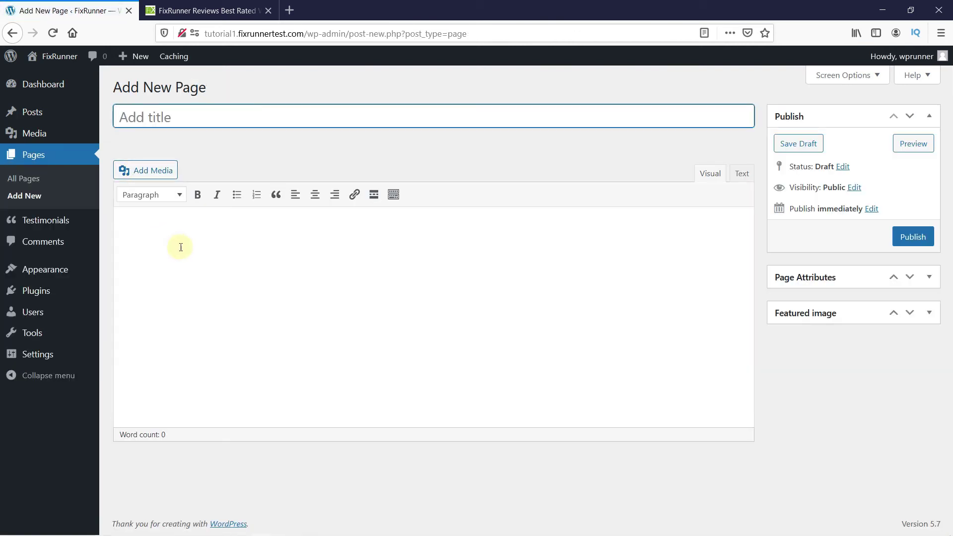
Step: Paste the shortcode into the page body, title it 'Testimonial' and publish it
click(181, 247)
key(ctrl+v)
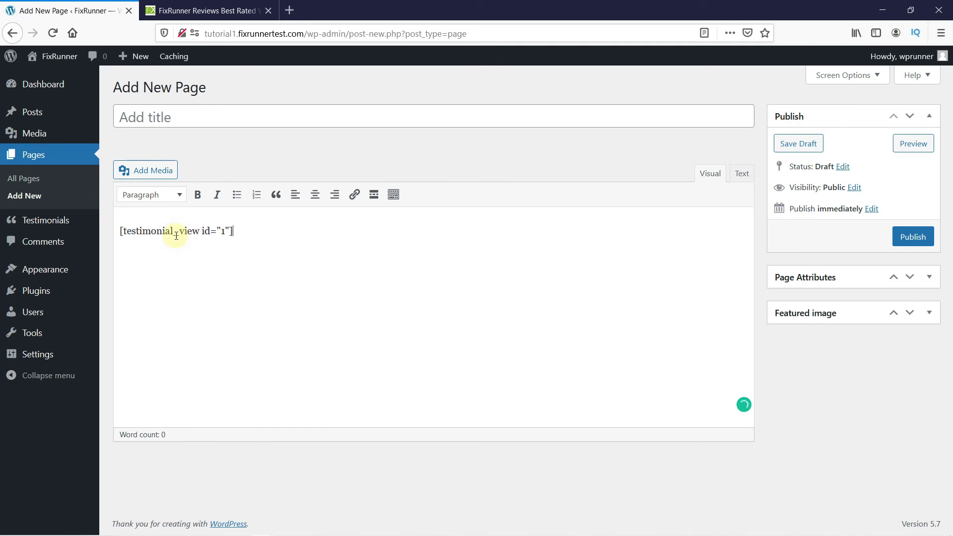
click(175, 120)
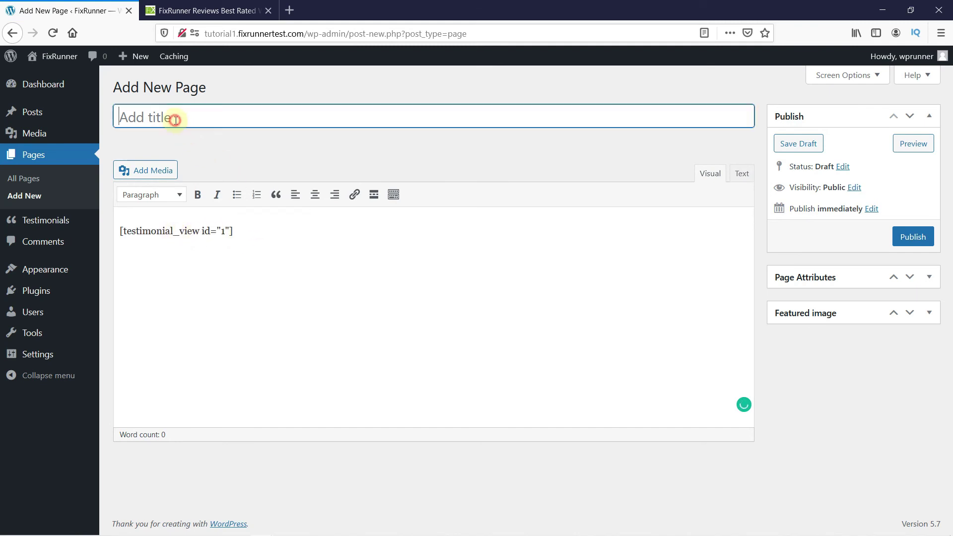
text(Testimonial)
click(241, 144)
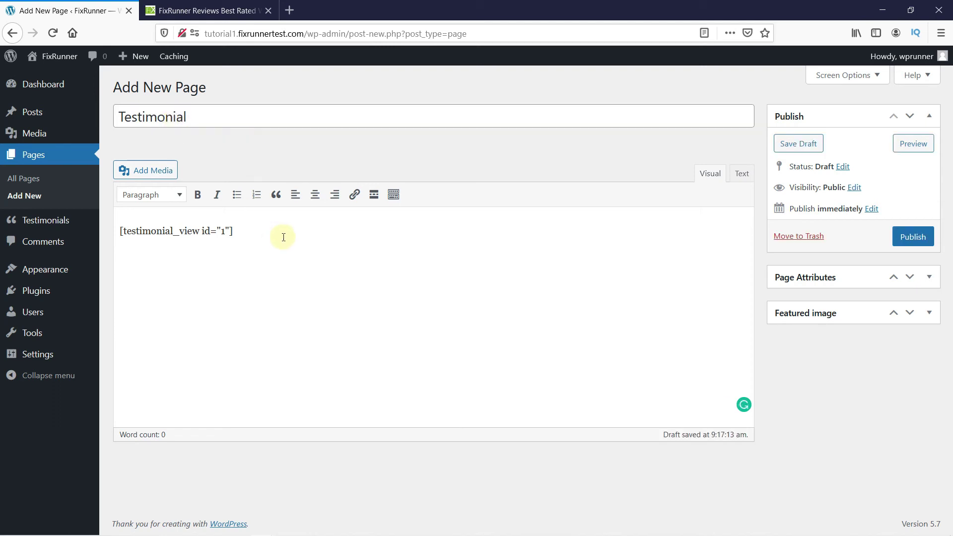
click(917, 246)
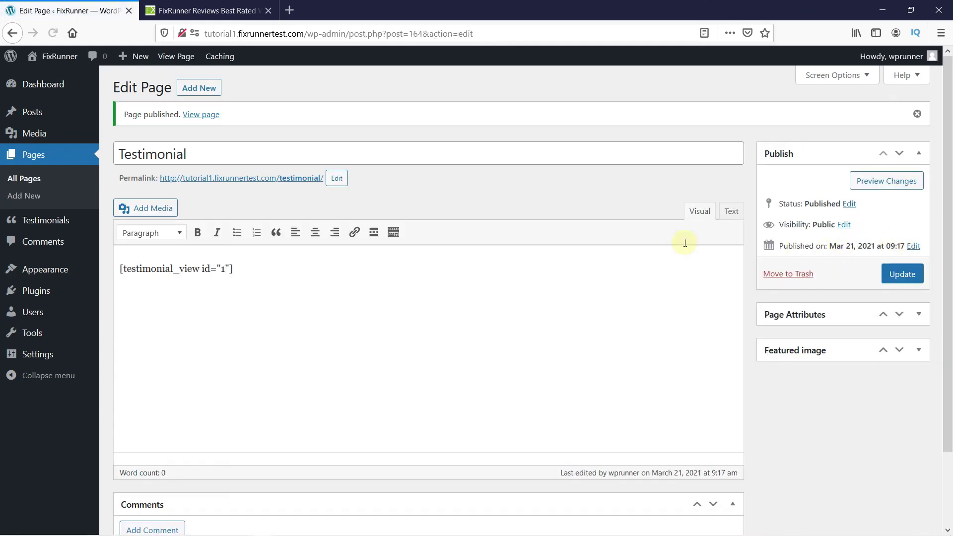
Step: View the live Testimonial page and scroll through its two-column grid of four testimonials
click(201, 116)
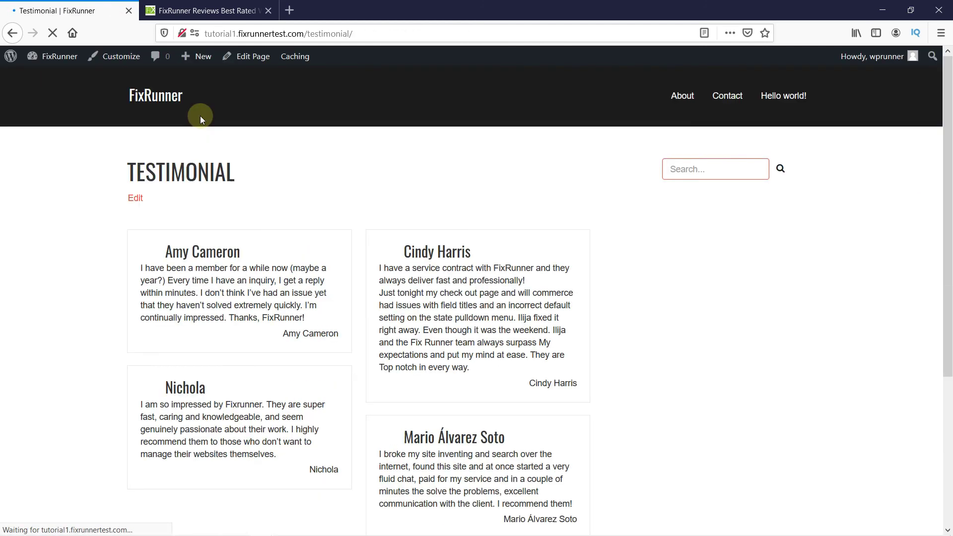
scroll(586, 277, down, 3)
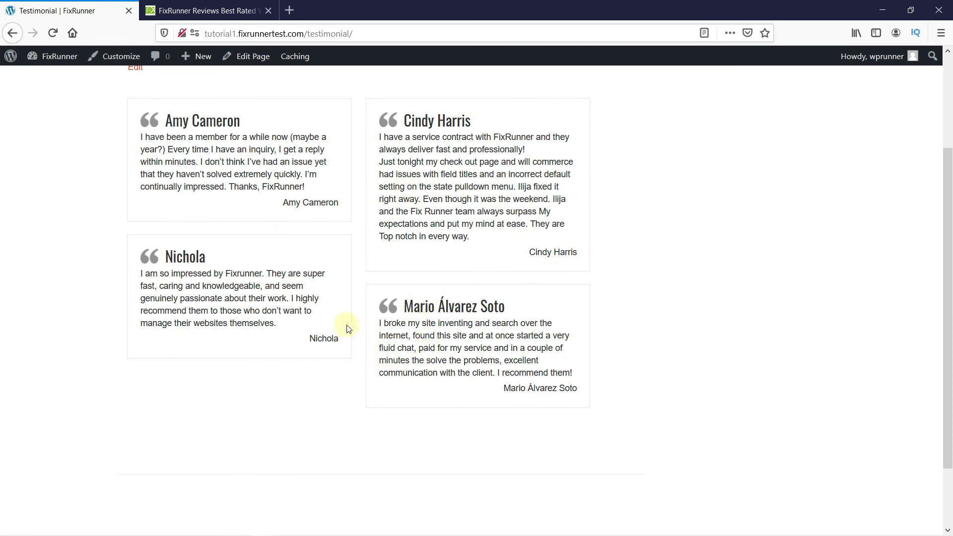
scroll(340, 324, down, 2)
scroll(351, 326, up, 3)
scroll(361, 333, up, 2)
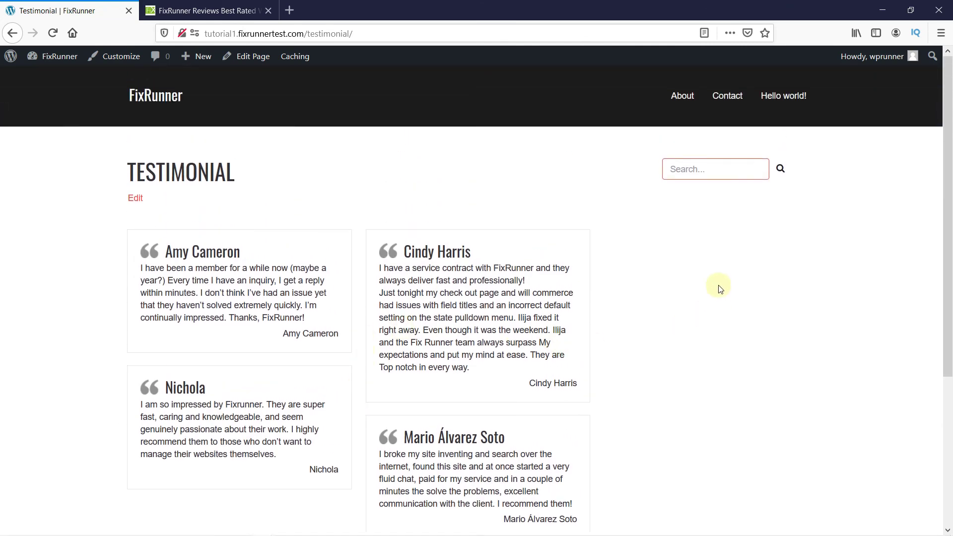